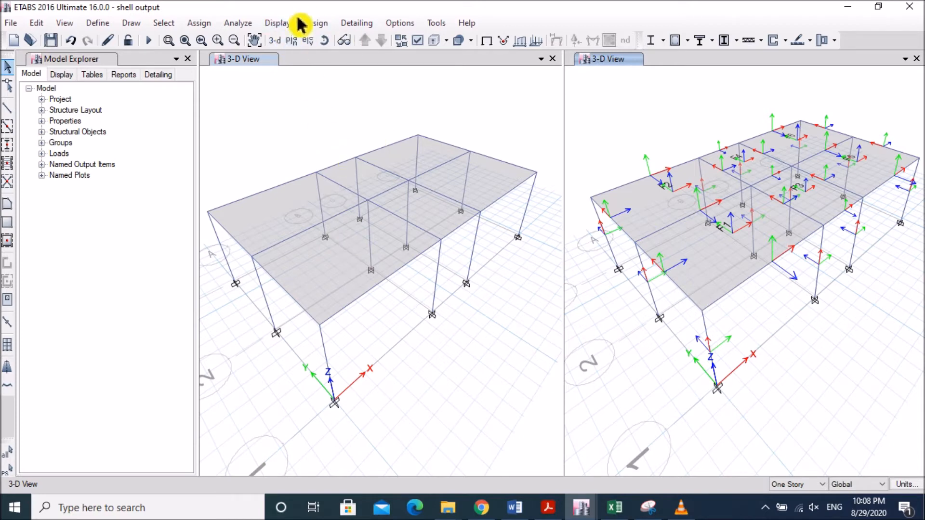
- Show the Live pattern's uniform gravity shell loads in the 3-D view that displays the local axes
click(284, 25)
mouse_move(305, 67)
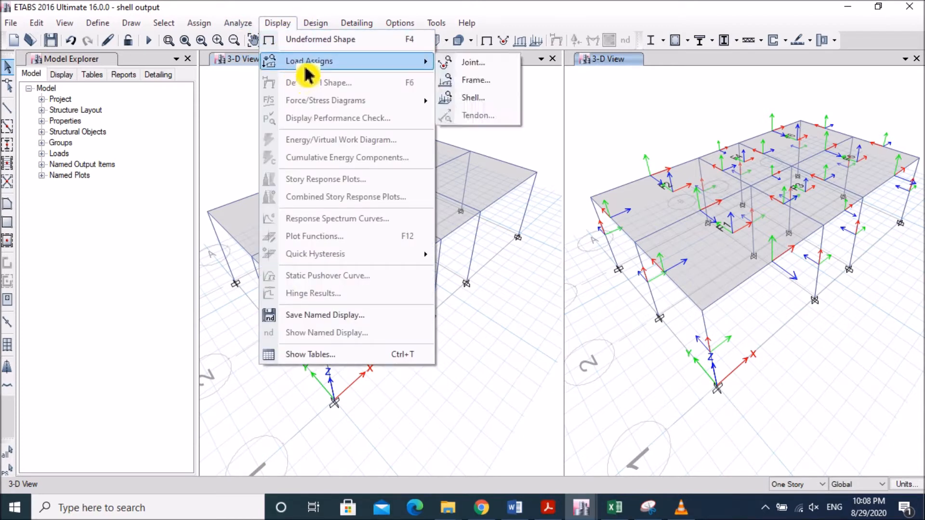
click(496, 98)
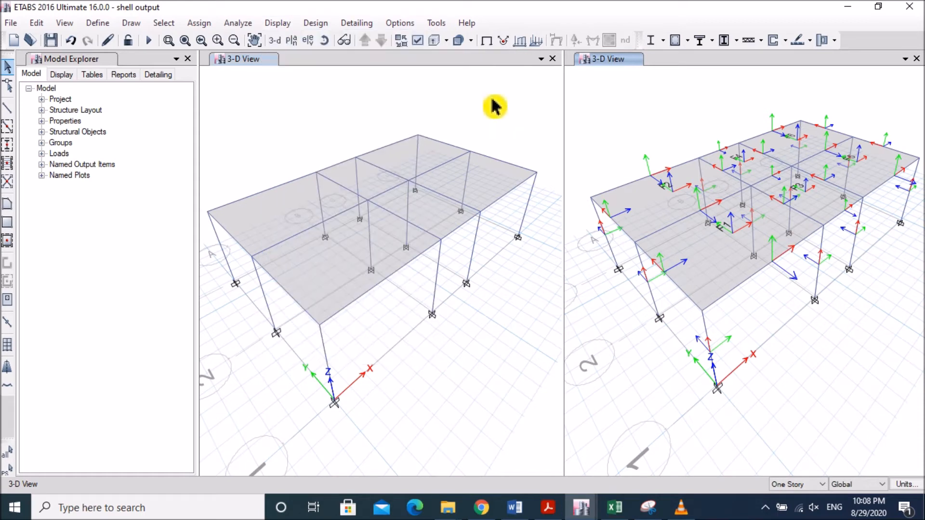
click(477, 194)
click(472, 211)
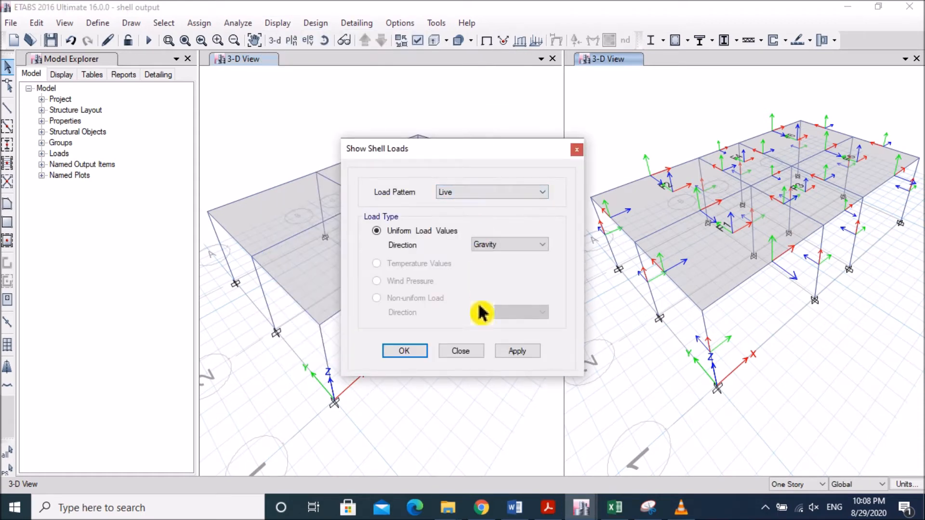
click(535, 355)
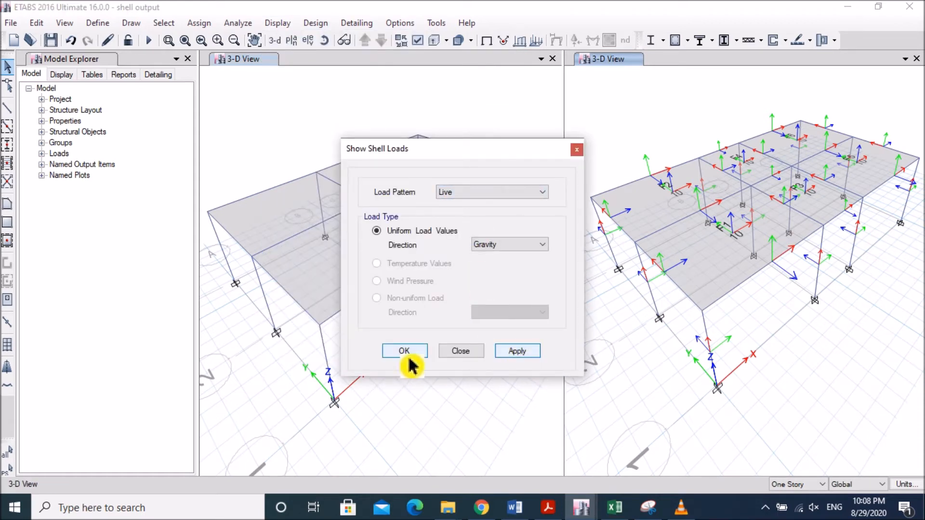
click(405, 352)
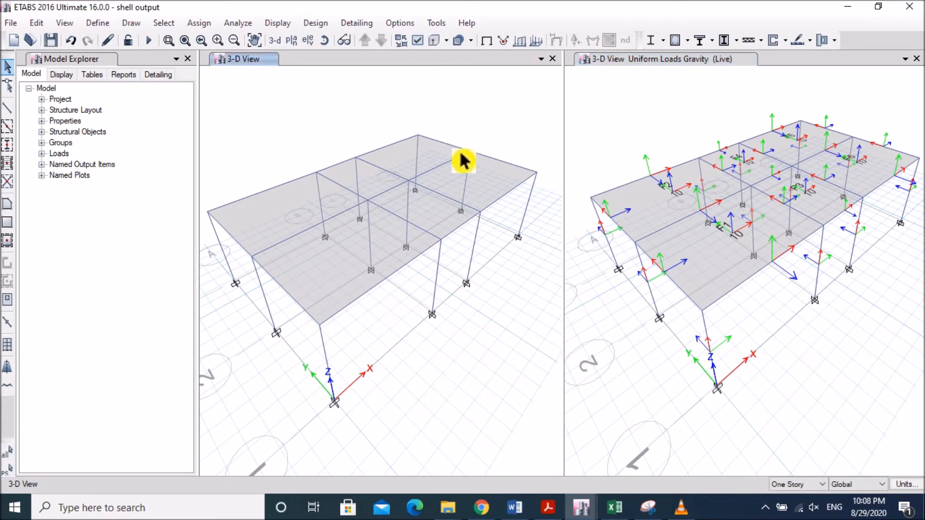
- Show the Live uniform gravity shell loads in the plain 3-D view without local axes
click(288, 27)
mouse_move(270, 61)
click(471, 97)
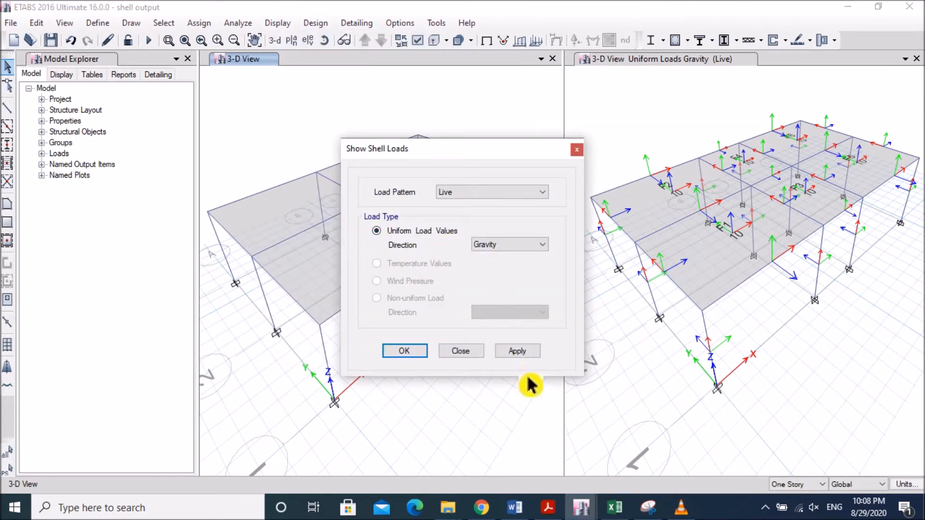
click(423, 354)
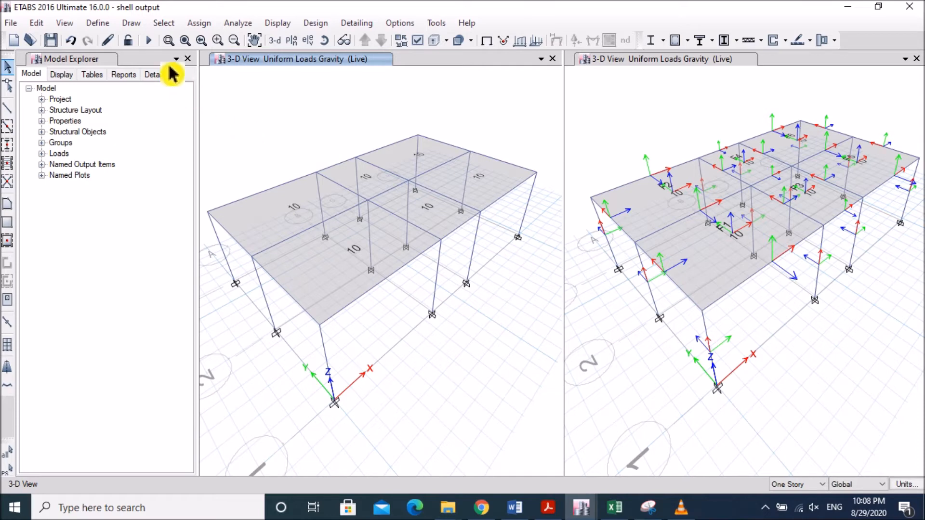
- Run the analysis and display the filled Live axial force diagram for frames, with values at controlling stations
click(149, 41)
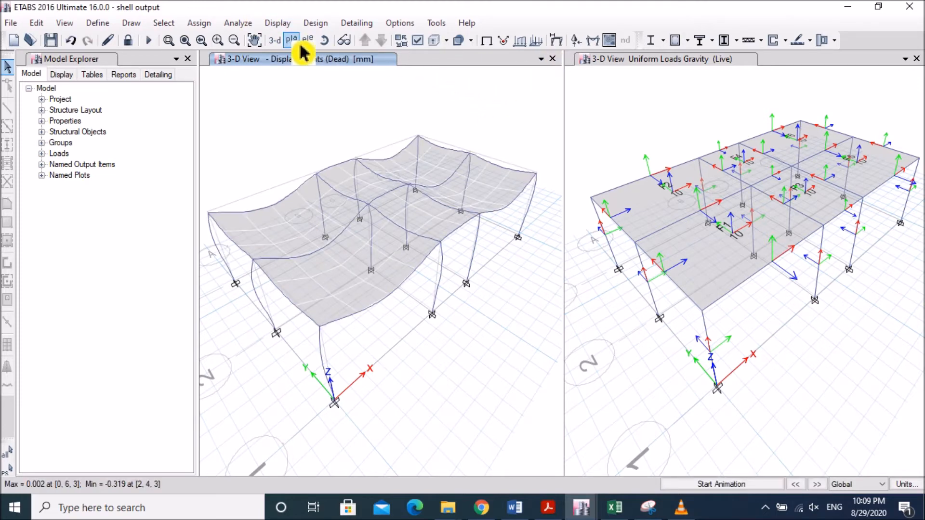
click(278, 23)
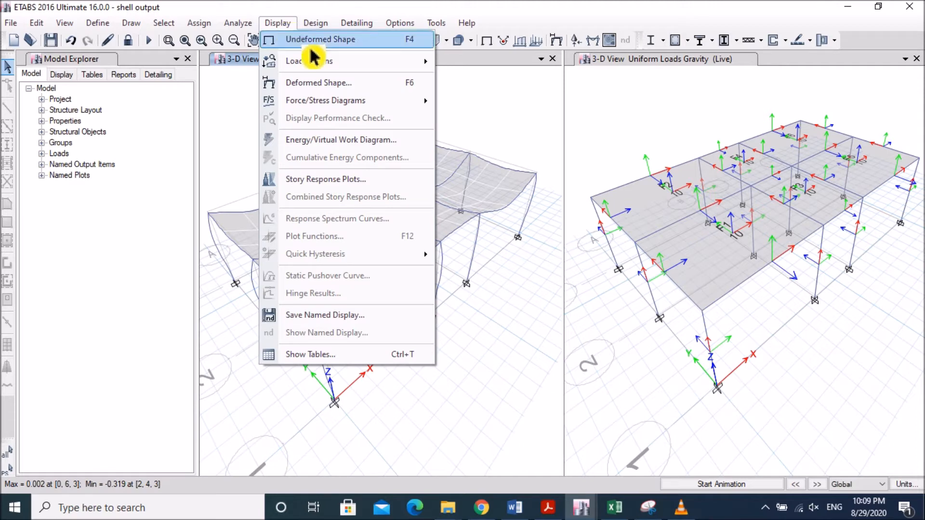
mouse_move(317, 102)
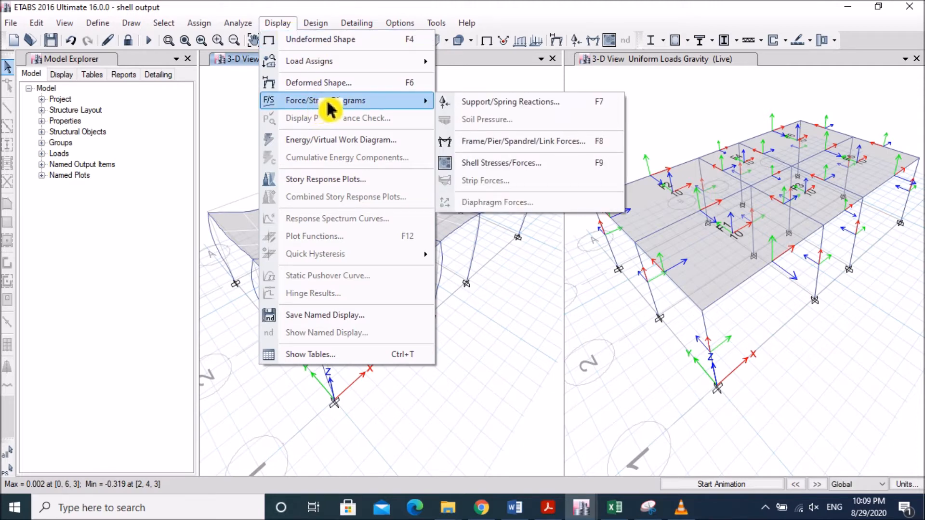
click(525, 147)
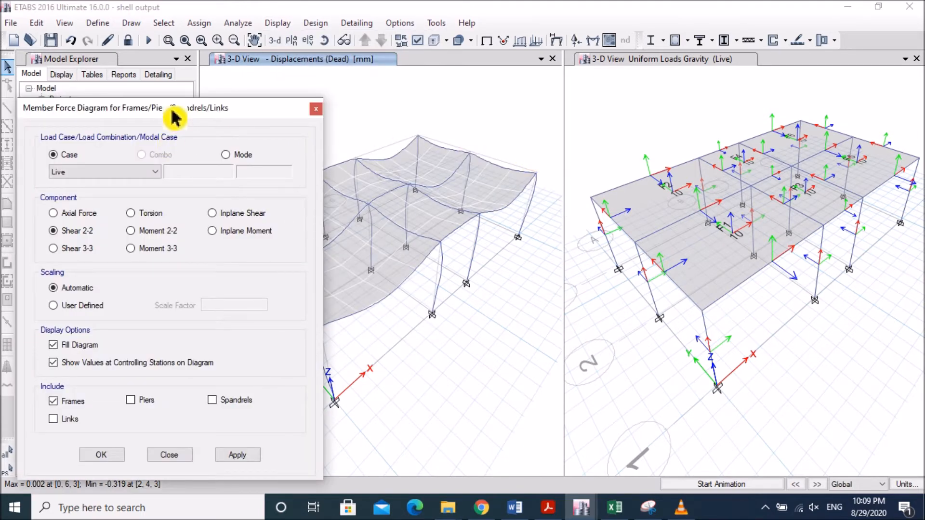
mouse_move(174, 119)
mouse_down()
mouse_move(163, 116)
mouse_move(173, 114)
mouse_up()
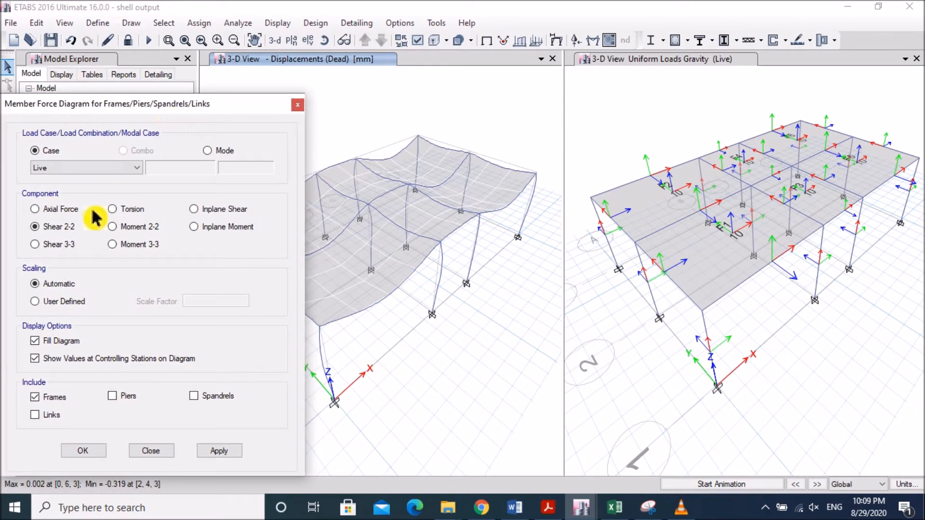
click(67, 211)
click(76, 168)
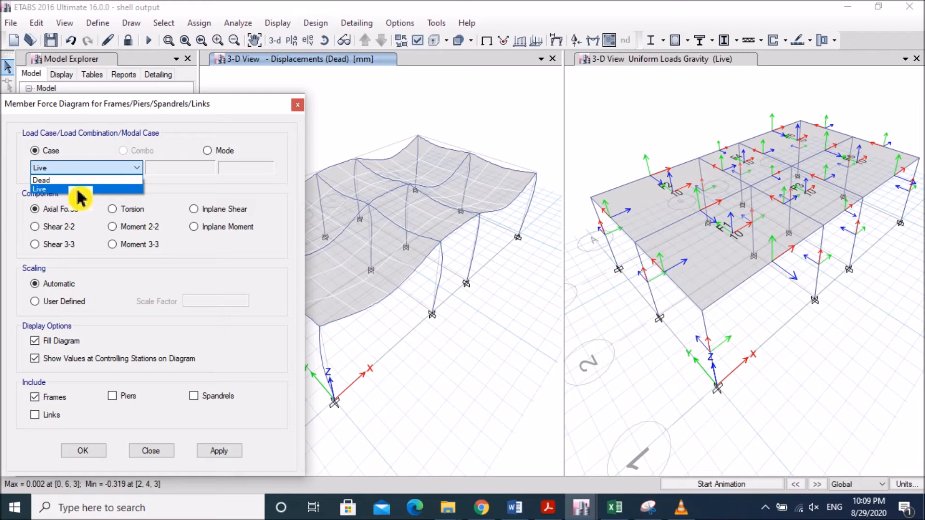
click(77, 190)
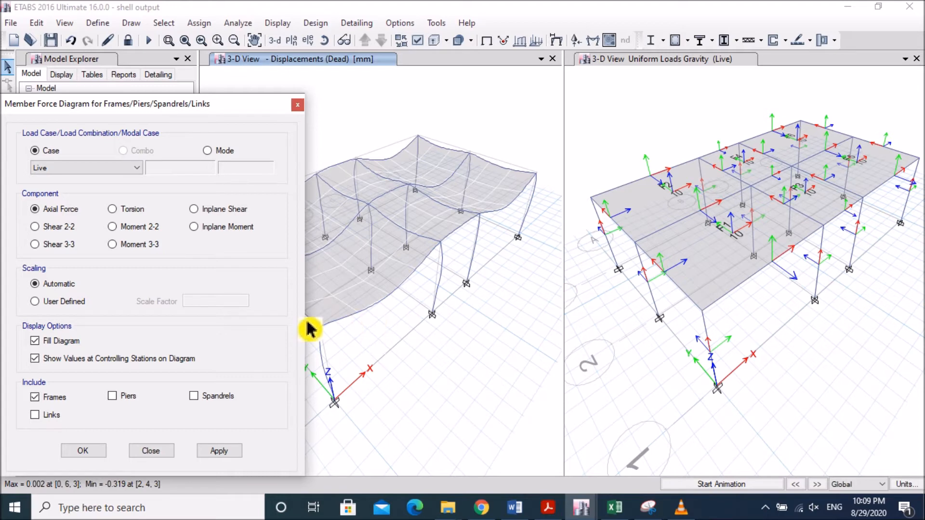
click(232, 463)
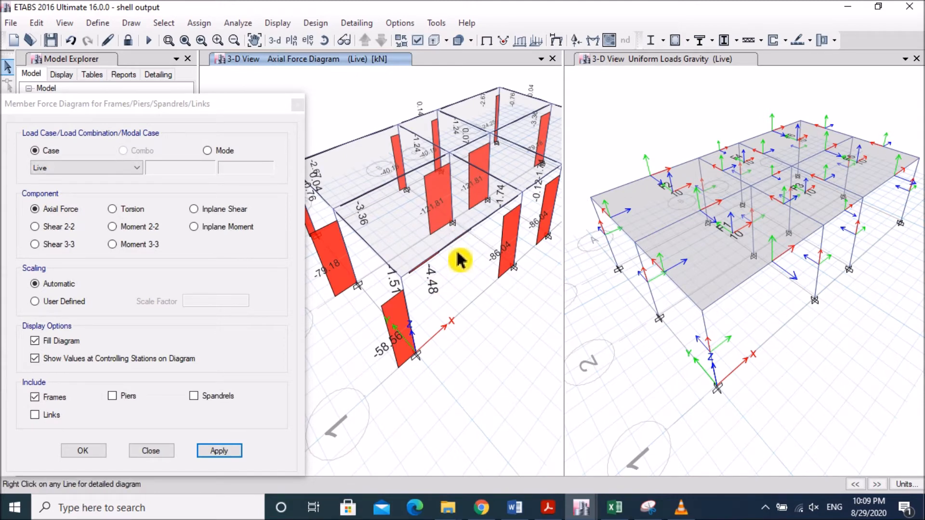
- Inspect the Live axial forces along the front edge beam and in the corner column at the origin
click(408, 272)
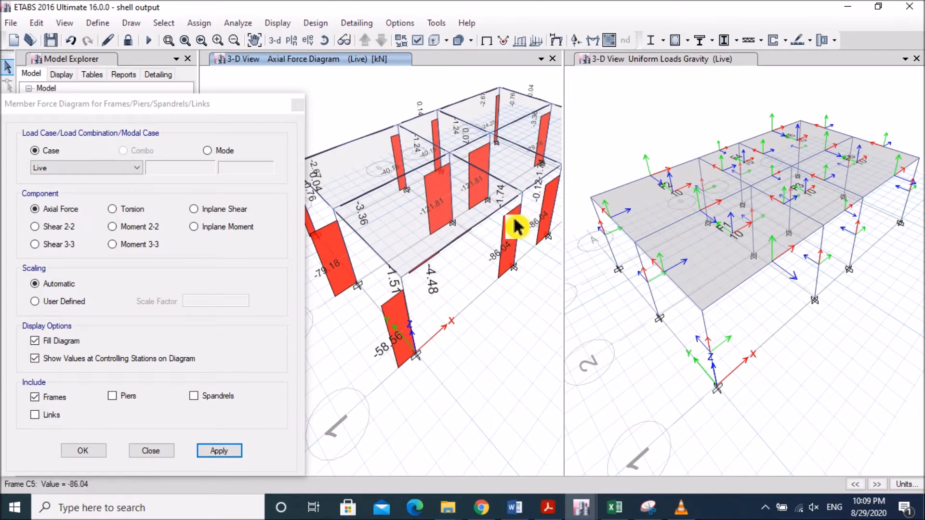
click(411, 268)
click(457, 237)
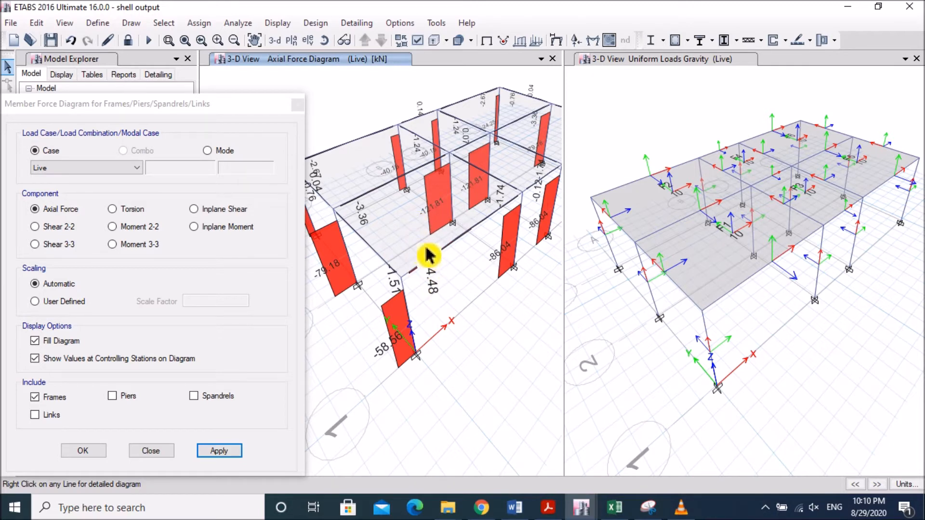
mouse_move(430, 262)
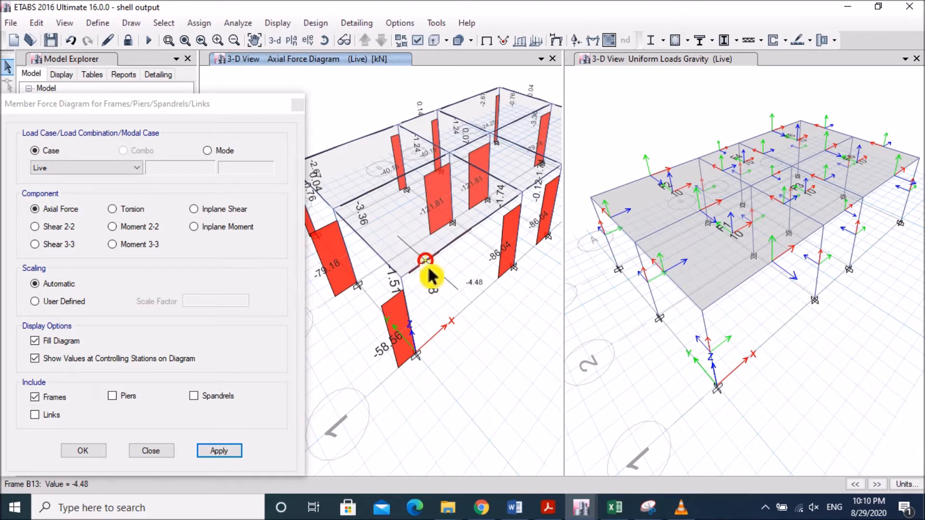
mouse_move(423, 352)
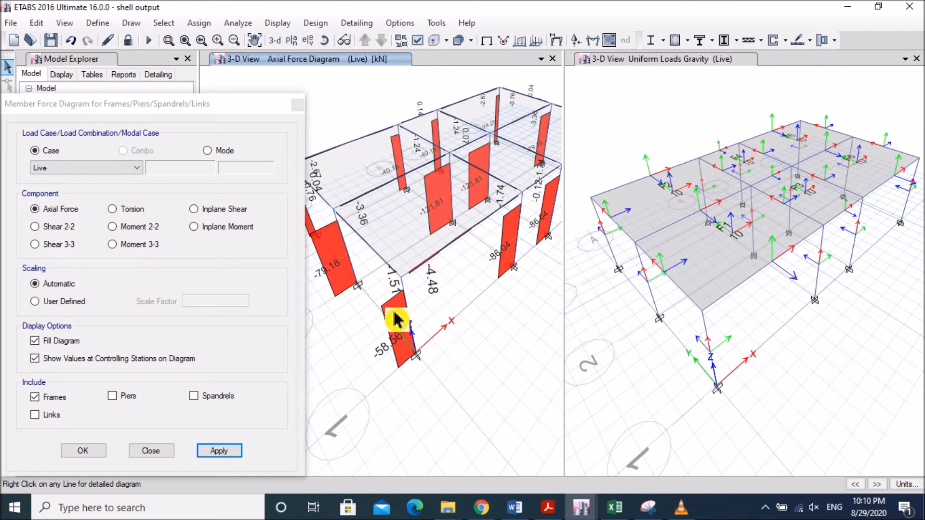
- Display the Live Shear 2-2 diagram, examine the front edge beam, and switch to the Moment 3-3 diagram
click(38, 234)
click(42, 228)
click(223, 452)
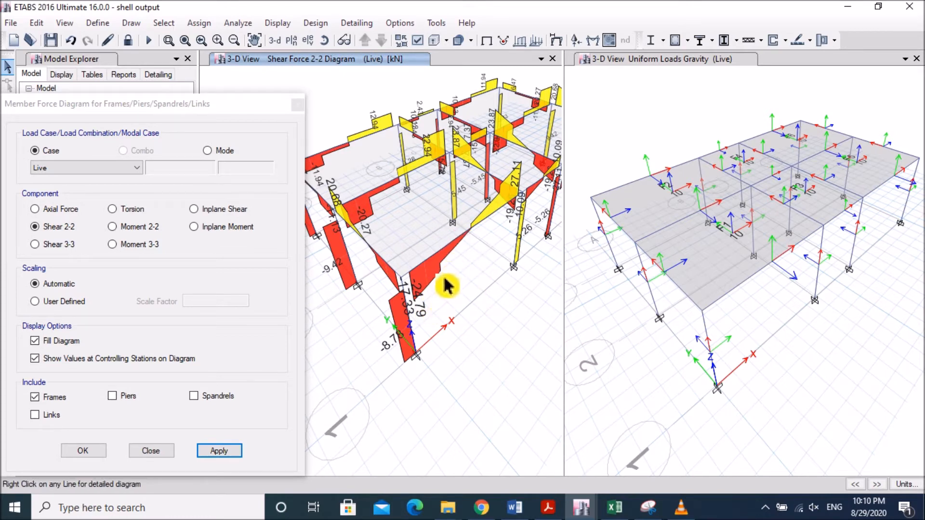
mouse_move(457, 255)
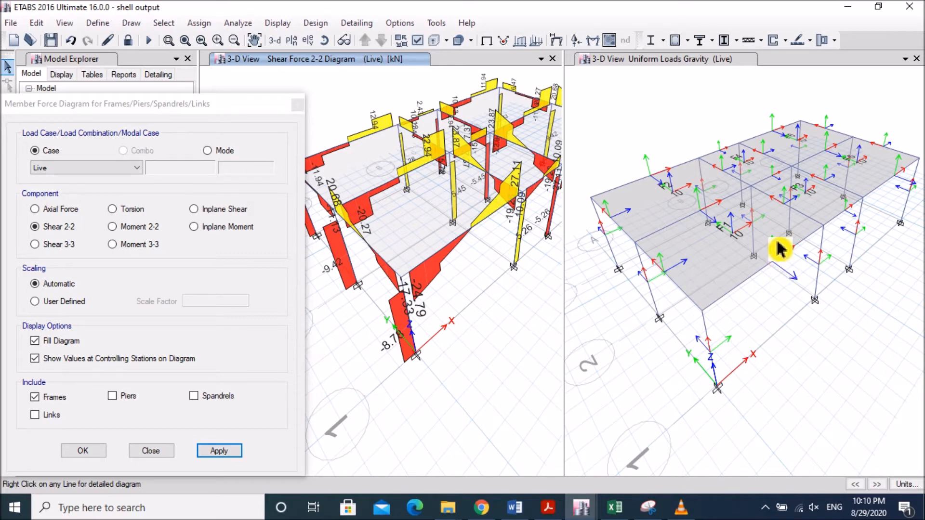
mouse_move(465, 244)
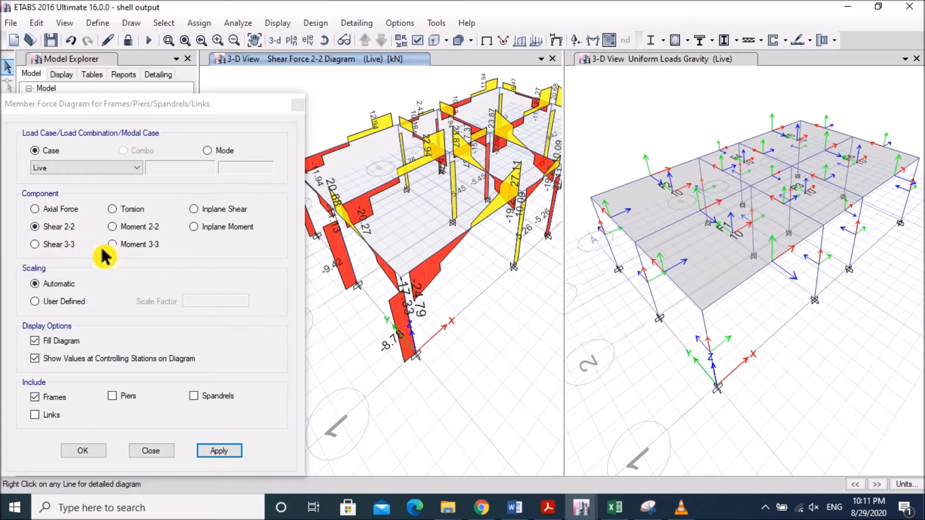
click(121, 251)
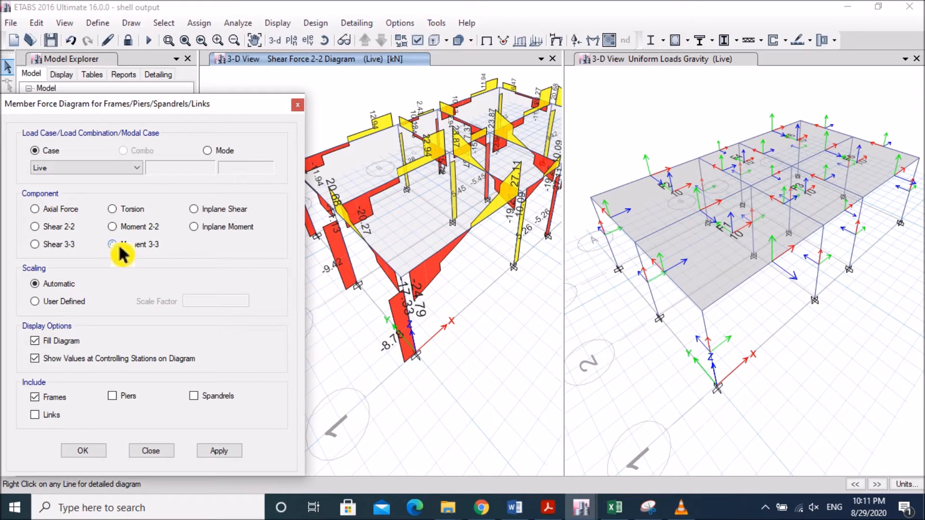
click(219, 451)
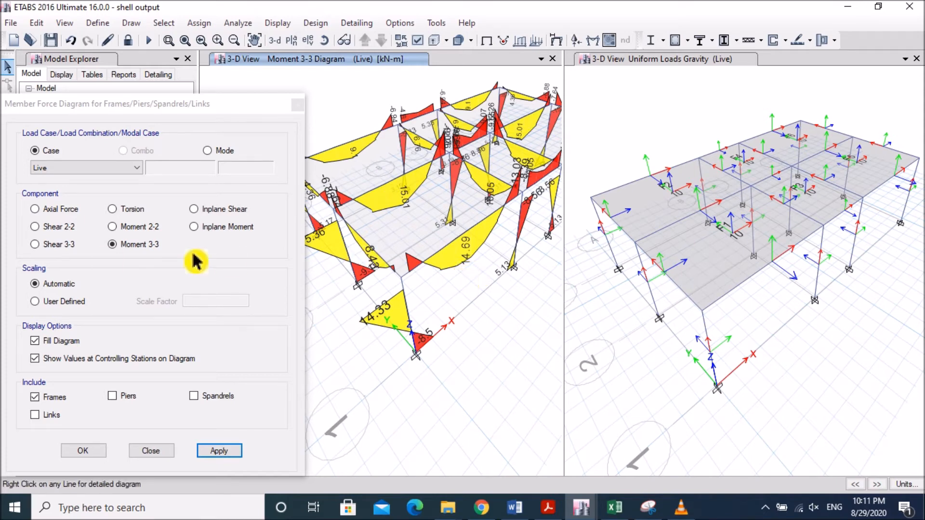
- Display the Live Shear 3-3 diagram, examine the front edge beam, and switch to the Moment 2-2 diagram
click(45, 244)
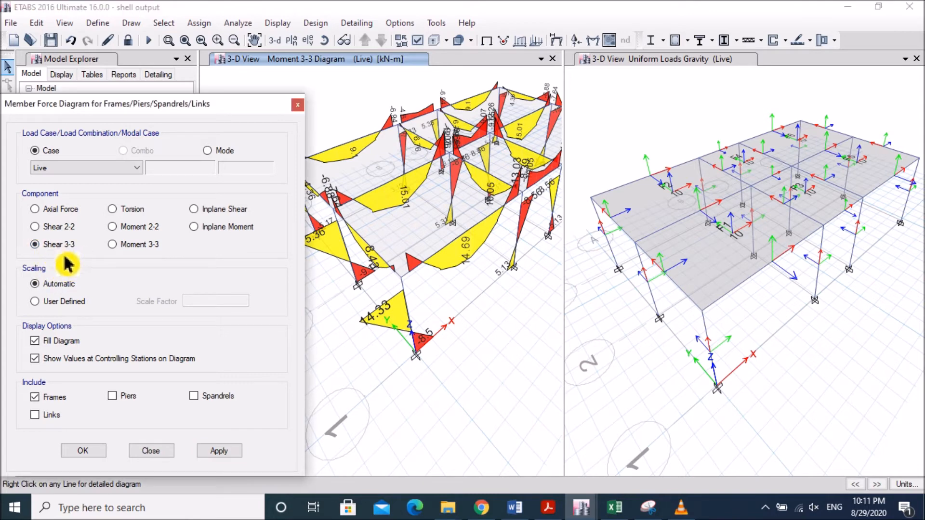
click(223, 453)
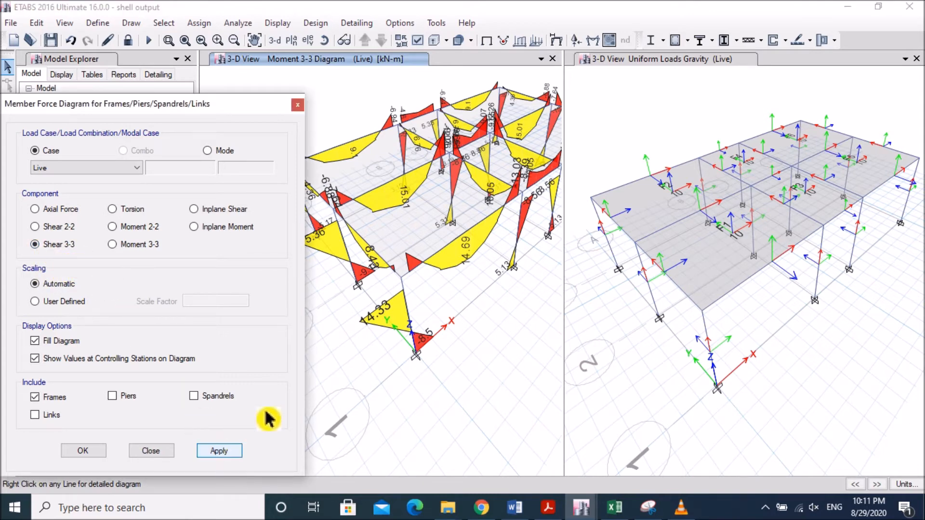
mouse_move(443, 260)
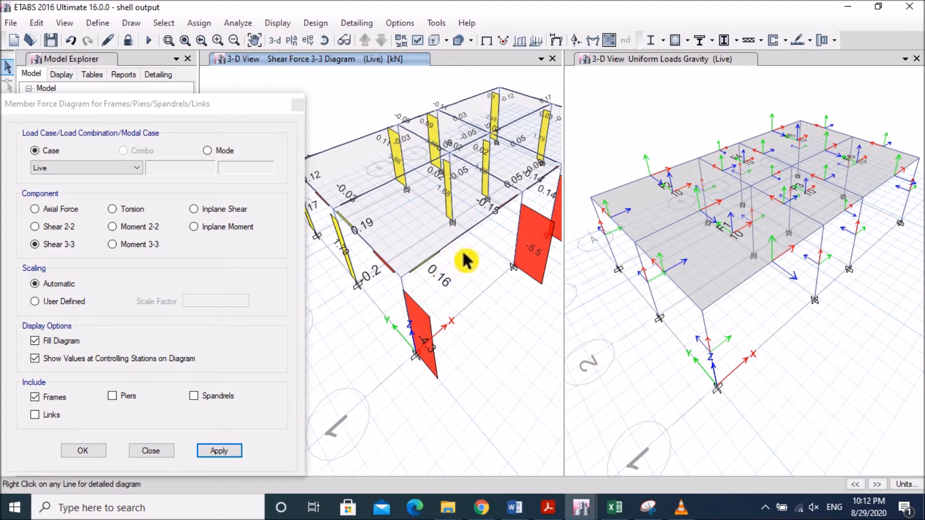
mouse_move(473, 242)
click(126, 229)
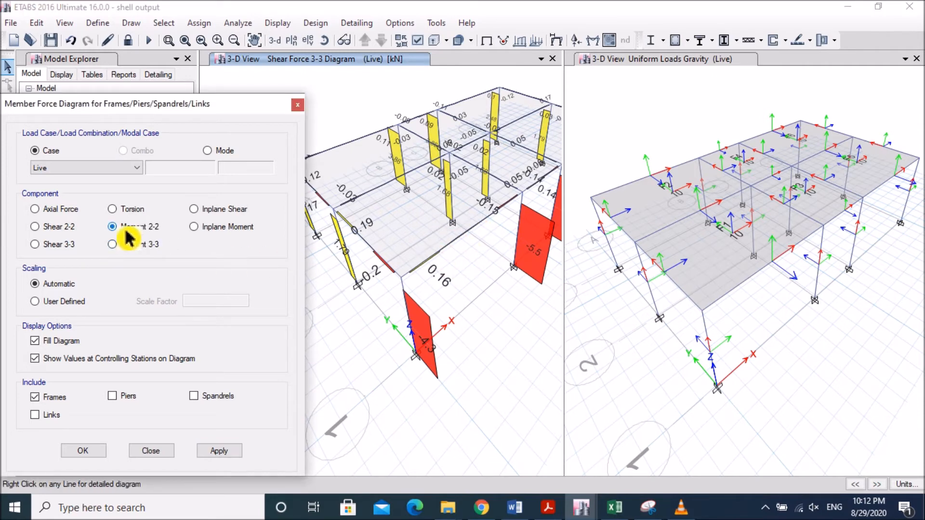
click(226, 455)
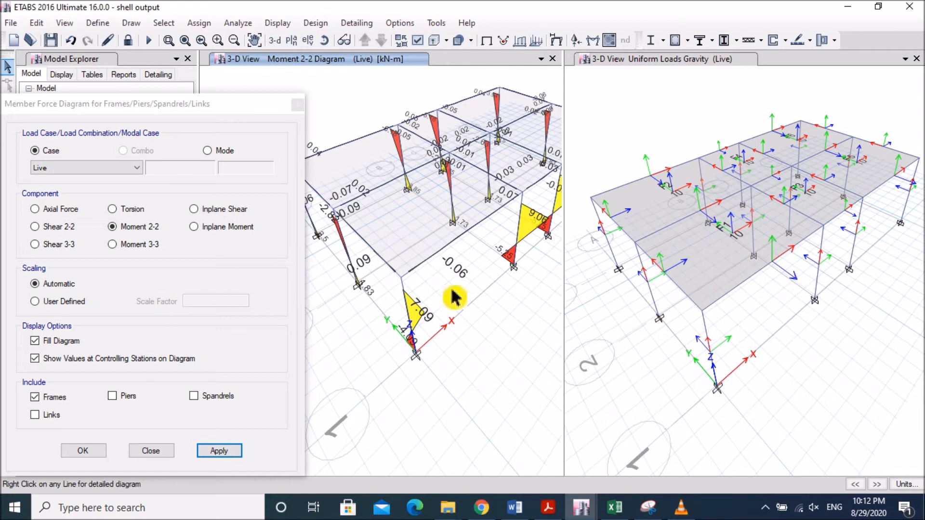
- Examine the corner column at the origin with the Live Shear 2-2 diagram, and switch to Moment 3-3
middle_drag(473, 382, 475, 320)
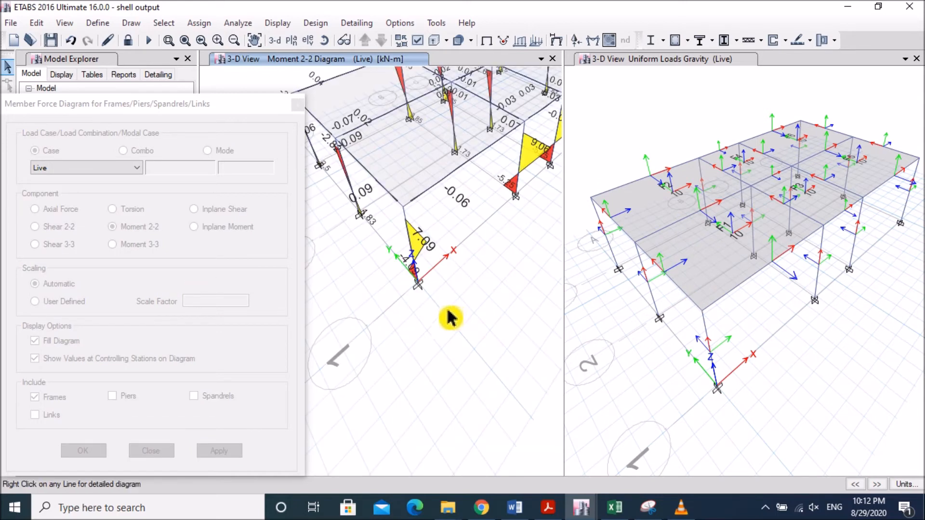
click(36, 228)
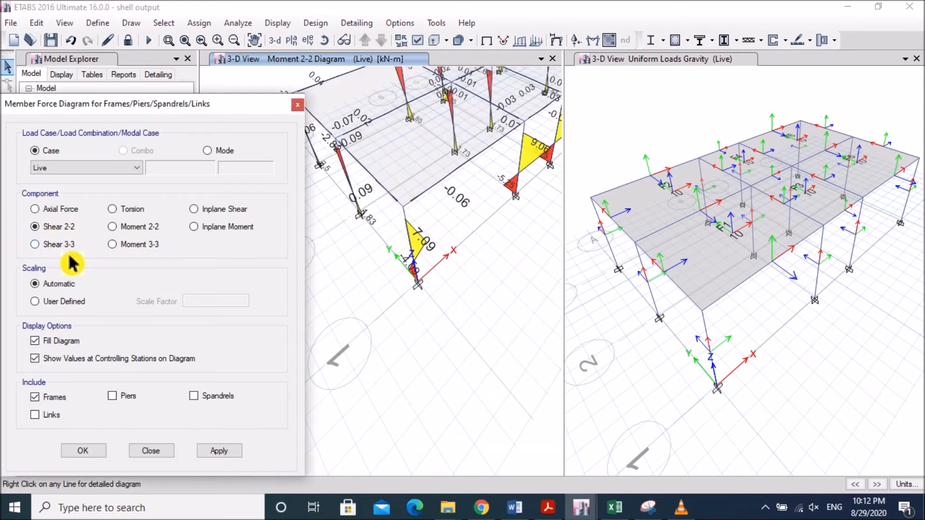
click(224, 455)
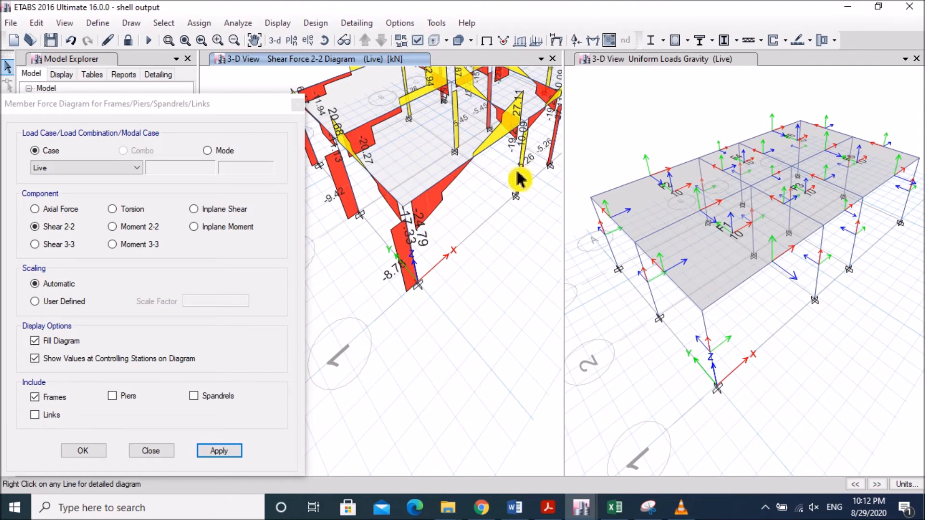
mouse_move(414, 223)
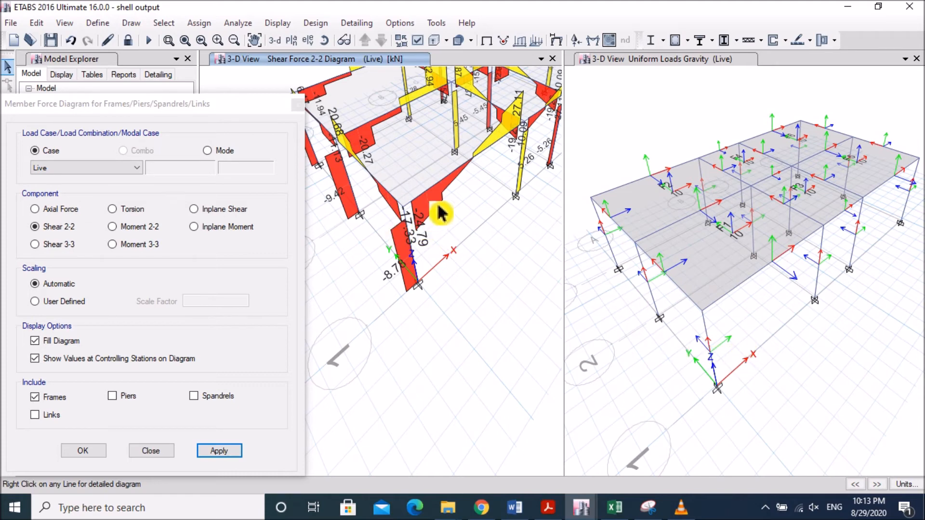
mouse_move(424, 241)
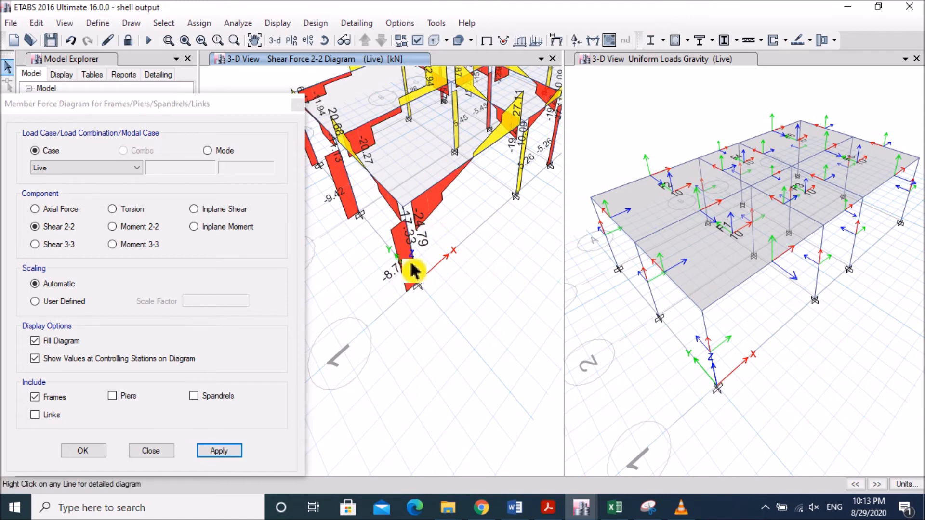
mouse_move(423, 282)
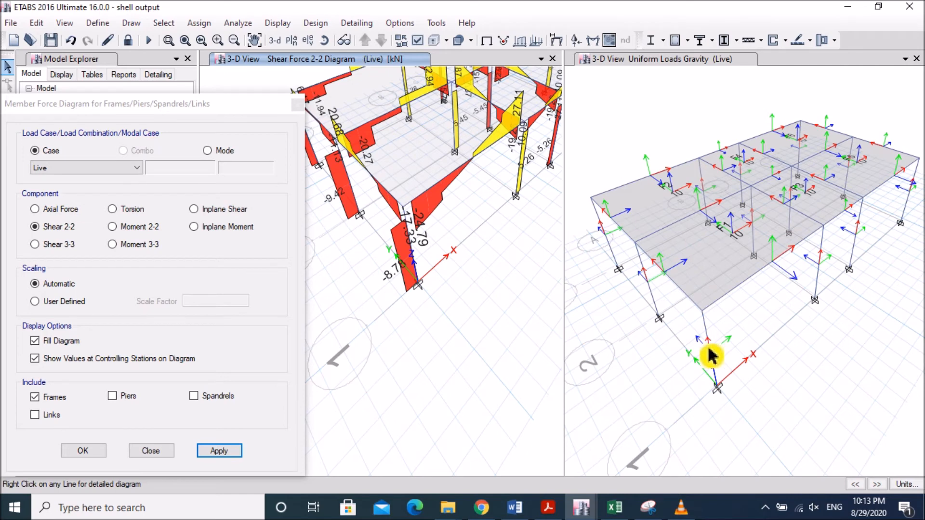
click(121, 251)
click(229, 456)
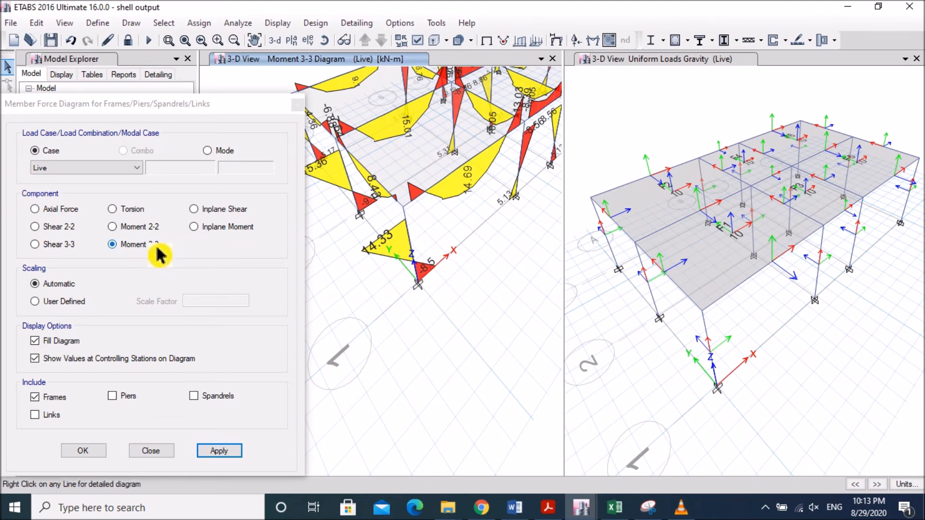
- Show the corner column's Live Shear 3-3 diagram and switch to Moment 2-2, keeping the column unobstructed by the dialog
click(46, 245)
click(236, 453)
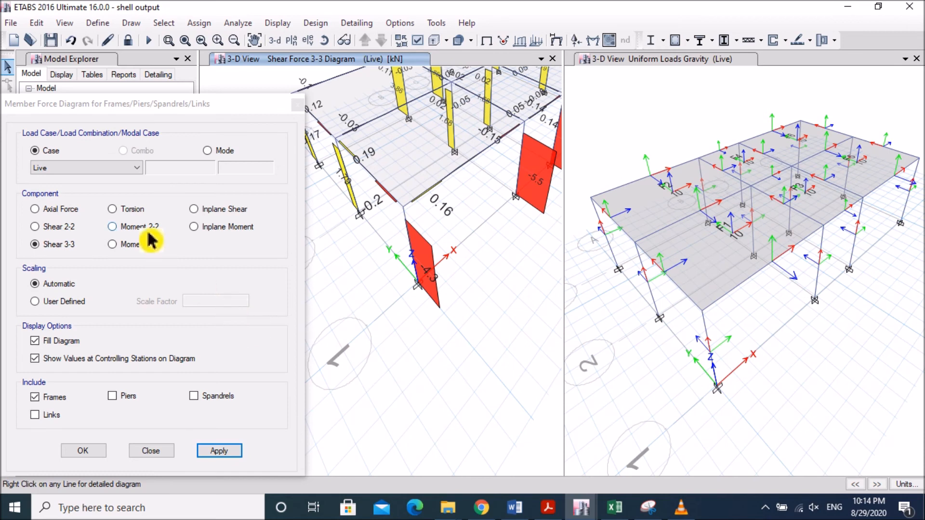
click(125, 244)
click(115, 227)
click(219, 451)
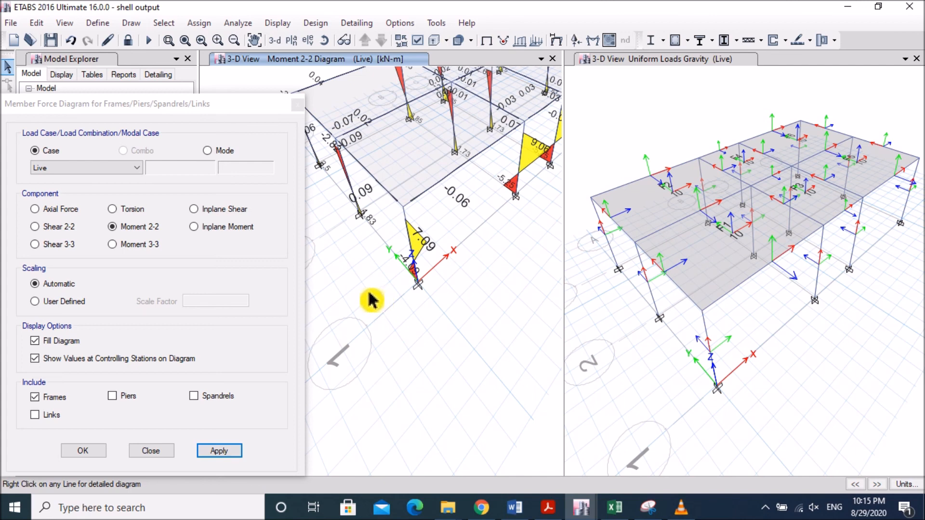
drag(205, 114, 216, 107)
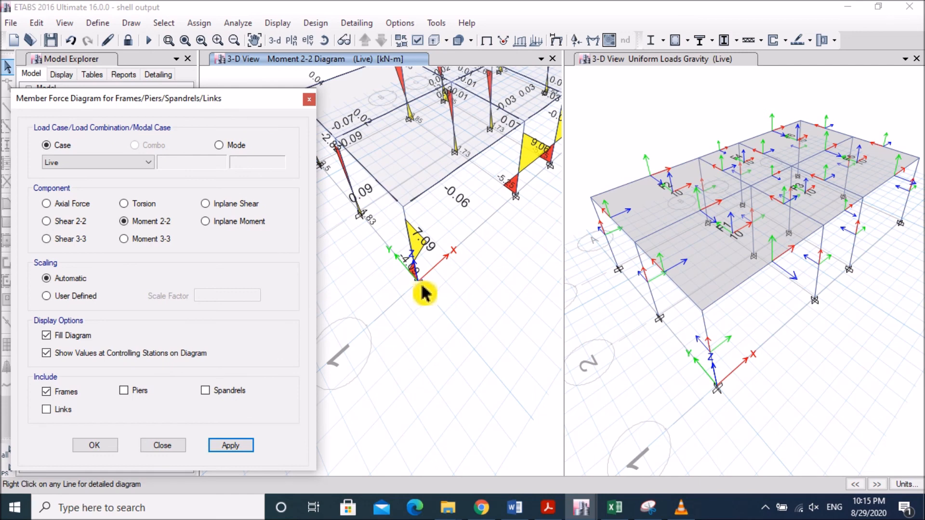